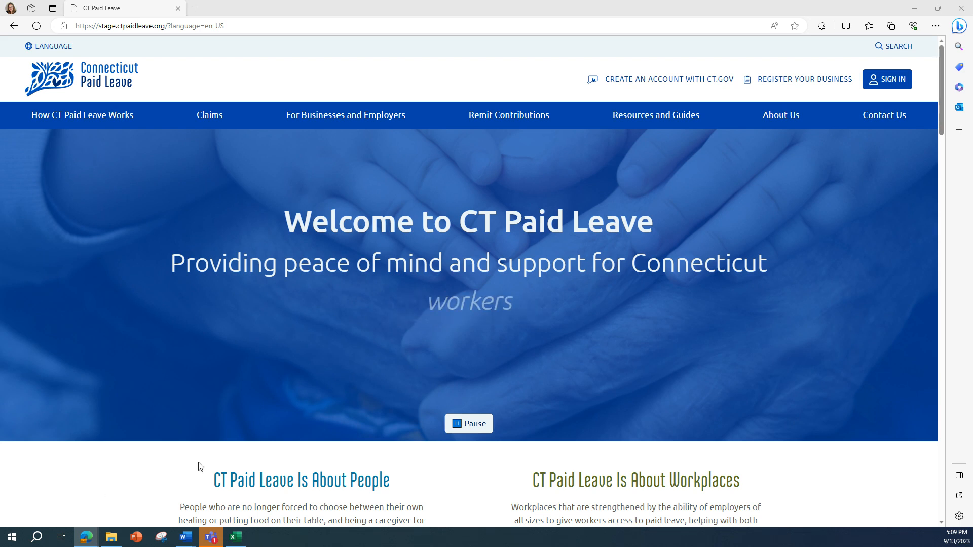
Sign in to CT.gov with the saved credentials and verify using the one-time code sent by text.
click(900, 82)
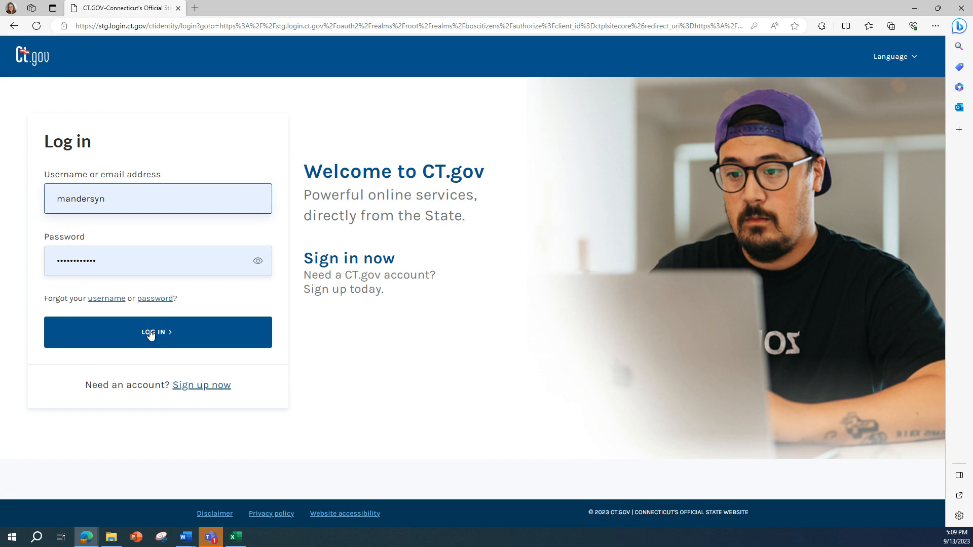
click(152, 333)
click(164, 226)
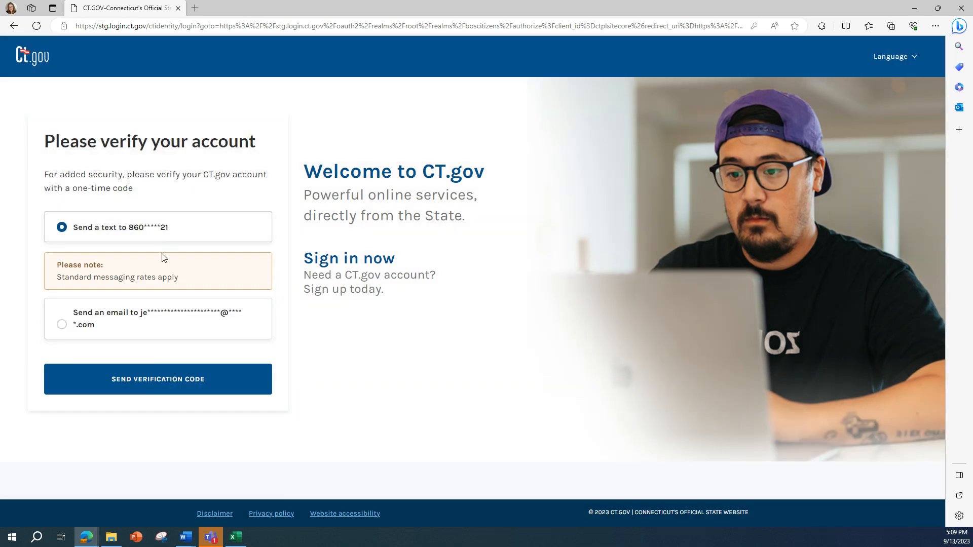
click(148, 375)
click(54, 254)
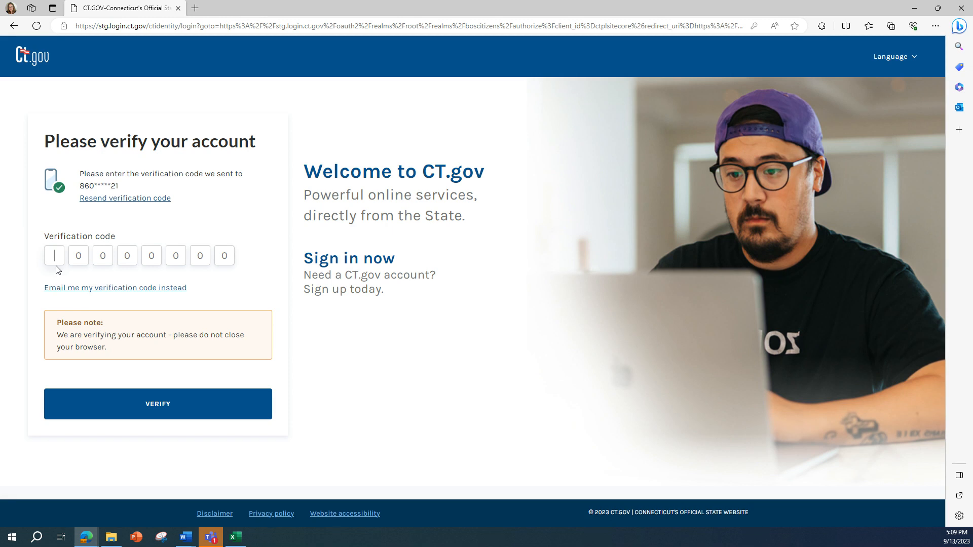
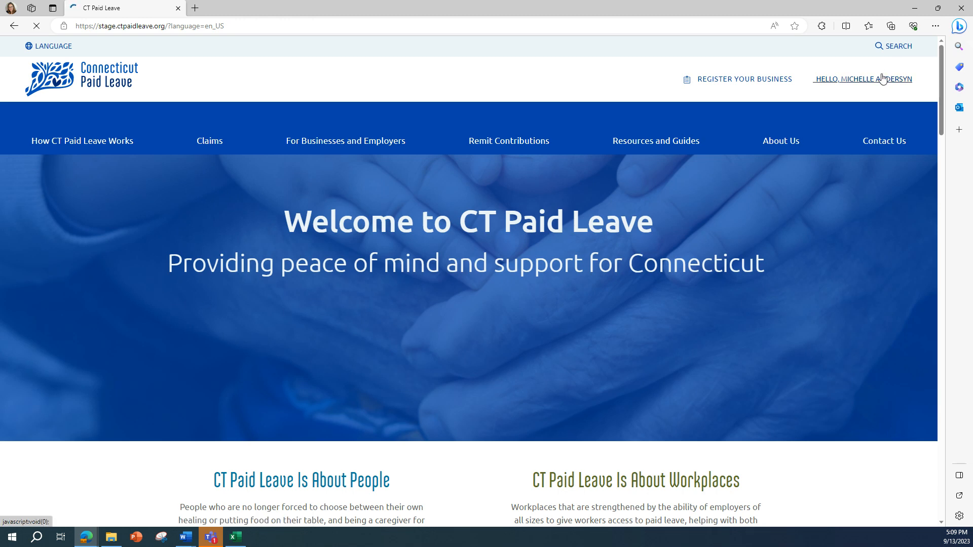
Go to My Account for Business and scroll to the My Accounts table of registered businesses.
click(875, 81)
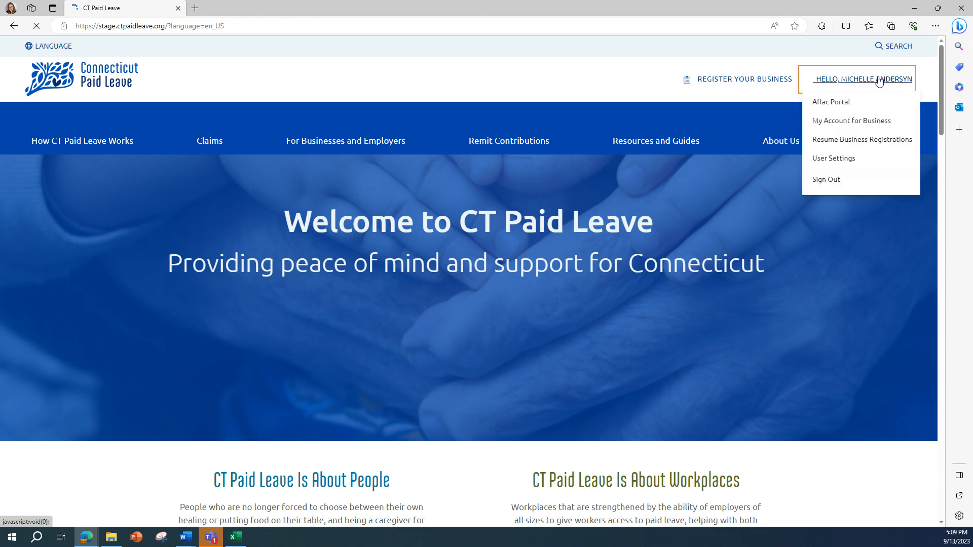
click(855, 121)
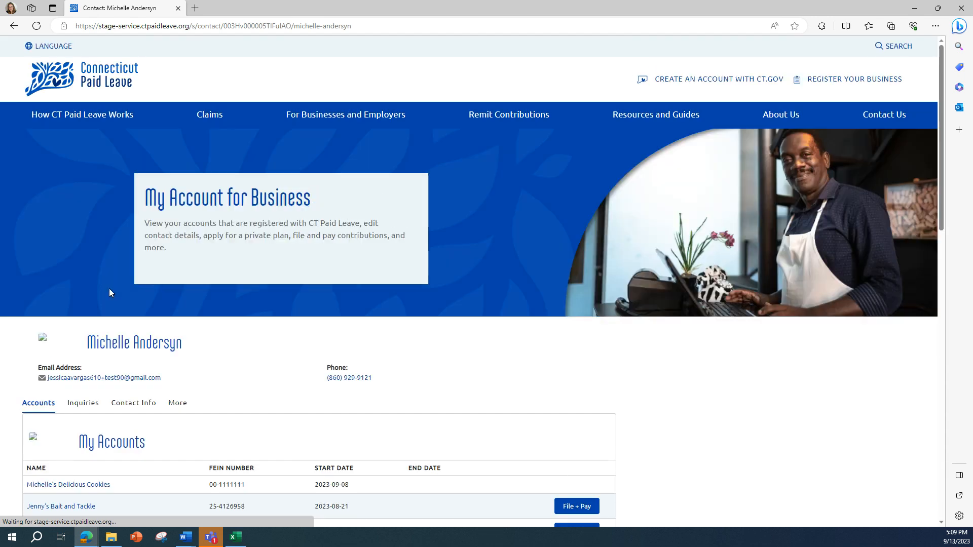
scroll(127, 307, down, 3)
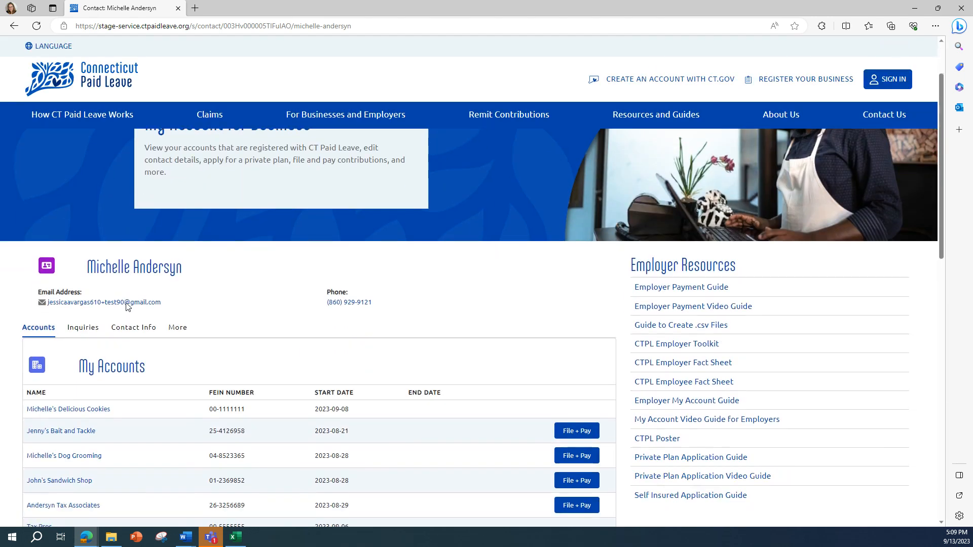
scroll(131, 322, down, 2)
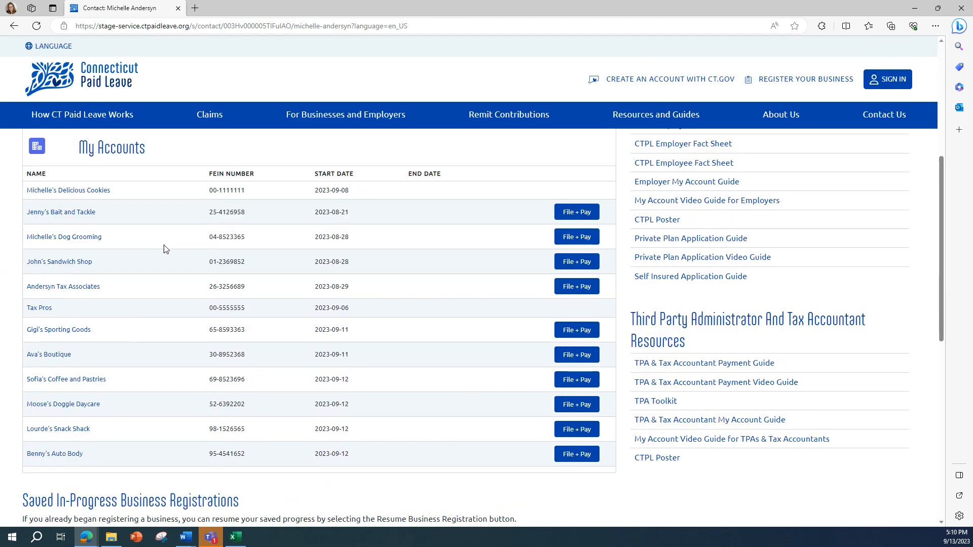
Begin File + Pay for John's Sandwich Shop and confirm it as the filing account.
click(566, 270)
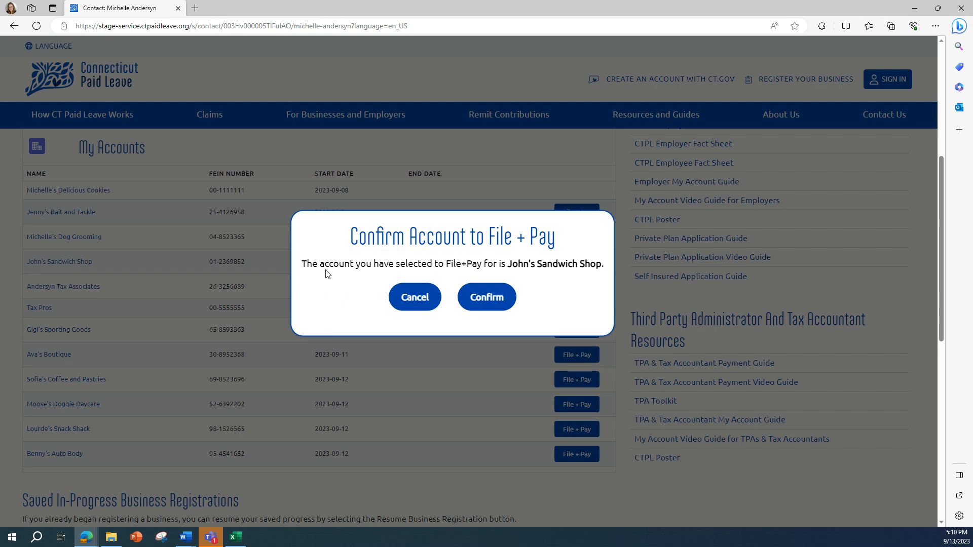
click(497, 299)
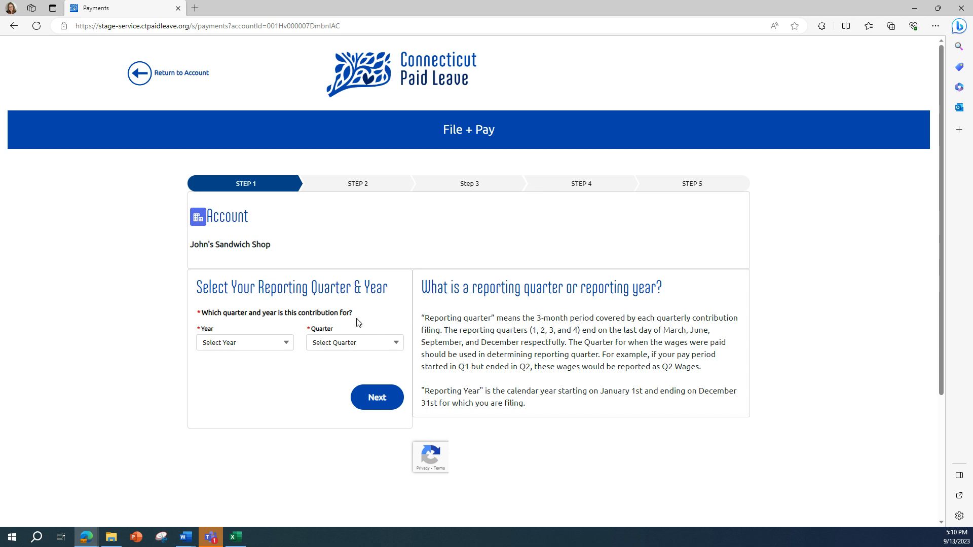
Set the reporting period to year 2023, quarter 2, and continue.
click(223, 347)
click(223, 399)
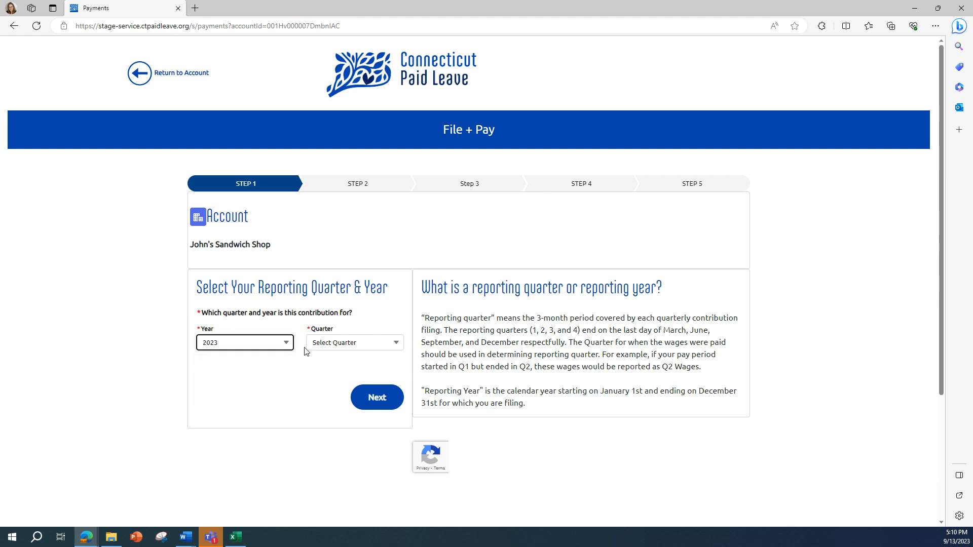
click(322, 344)
click(328, 389)
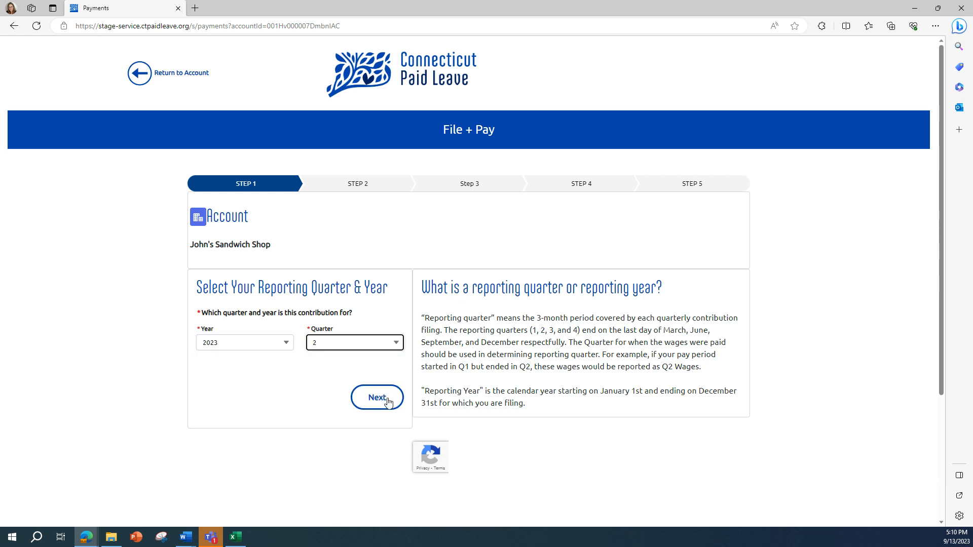
click(385, 400)
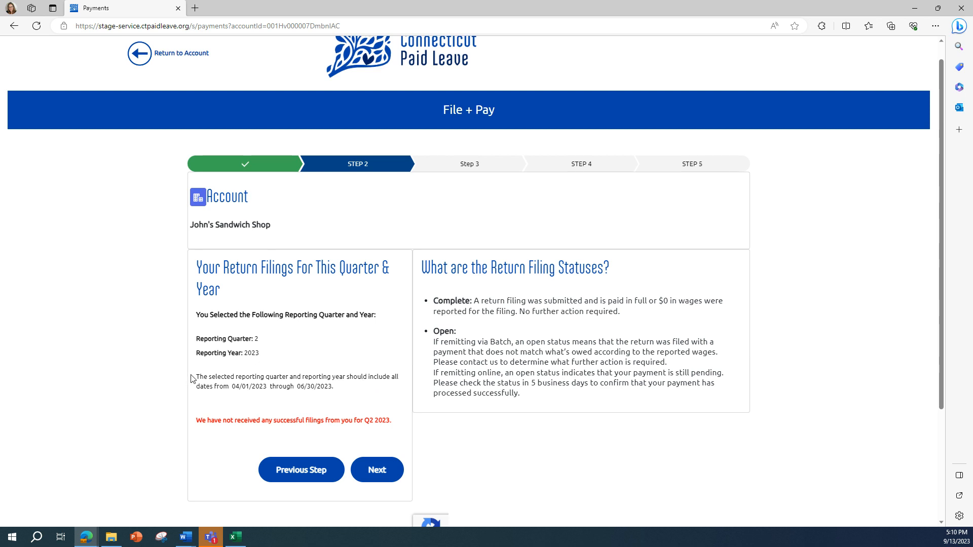
Review the note that no Q2 2023 filings exist, then proceed to contribution calculation.
drag(196, 377, 342, 394)
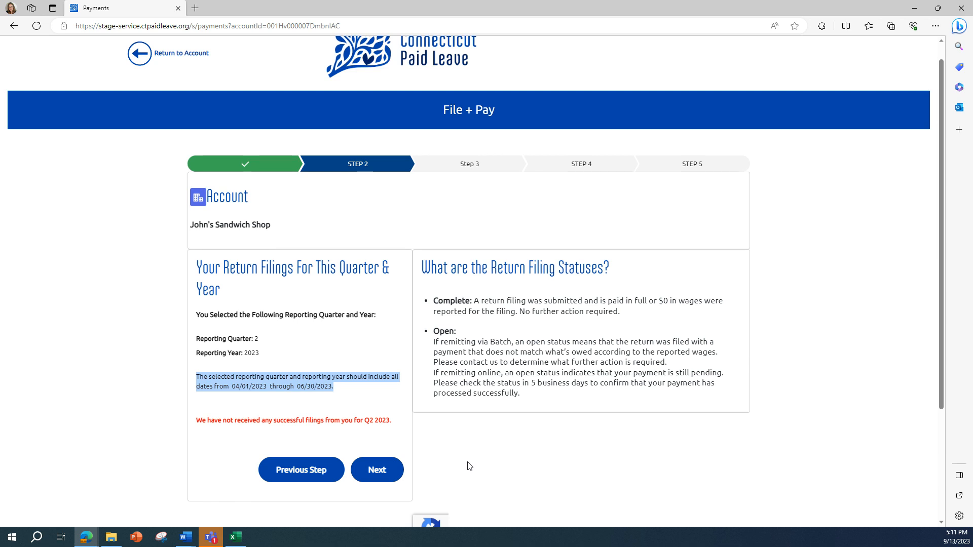
drag(196, 420, 404, 428)
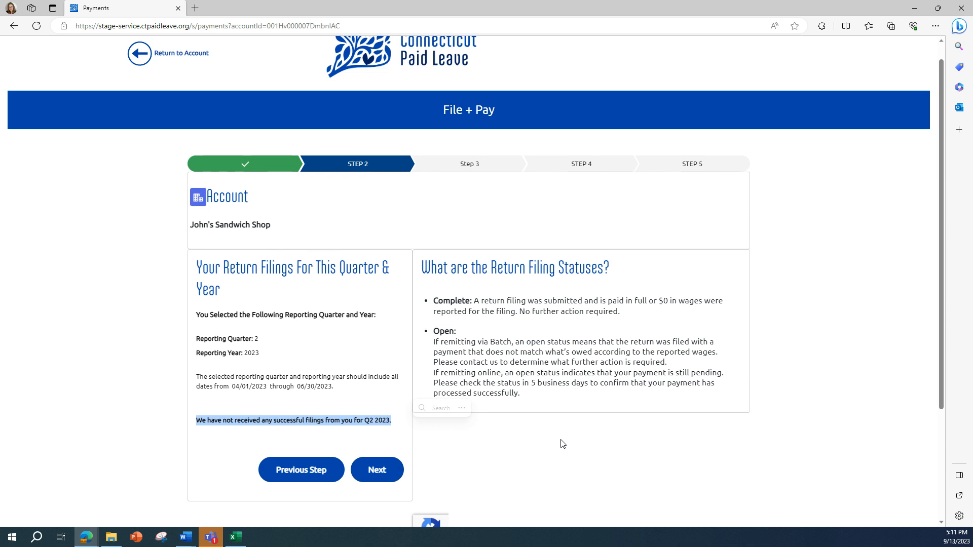
click(562, 436)
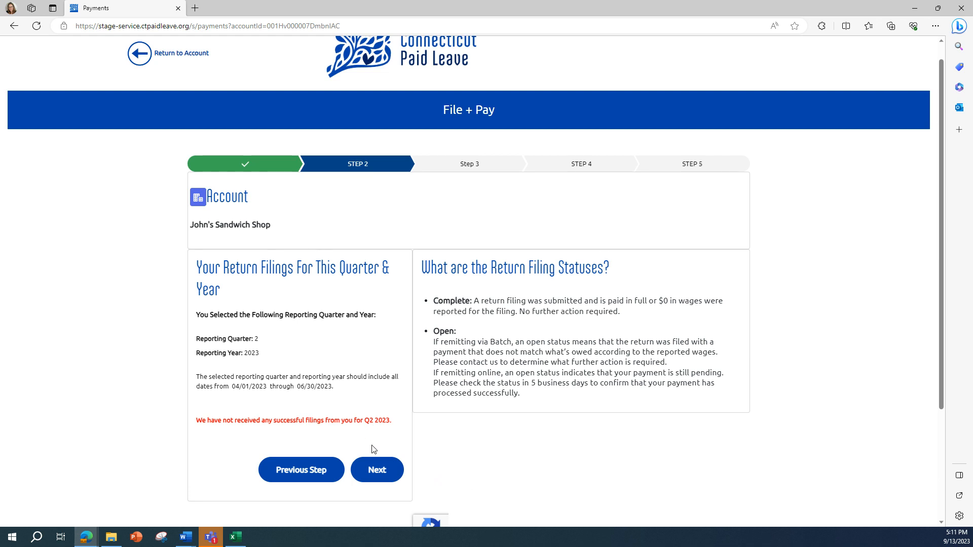
click(375, 472)
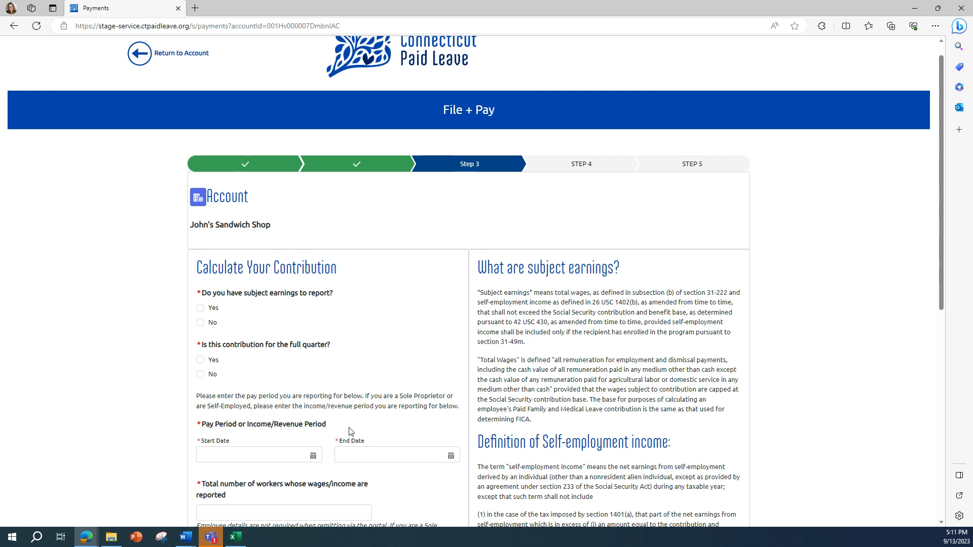
Answer Yes to having subject earnings this quarter.
scroll(289, 422, down, 1)
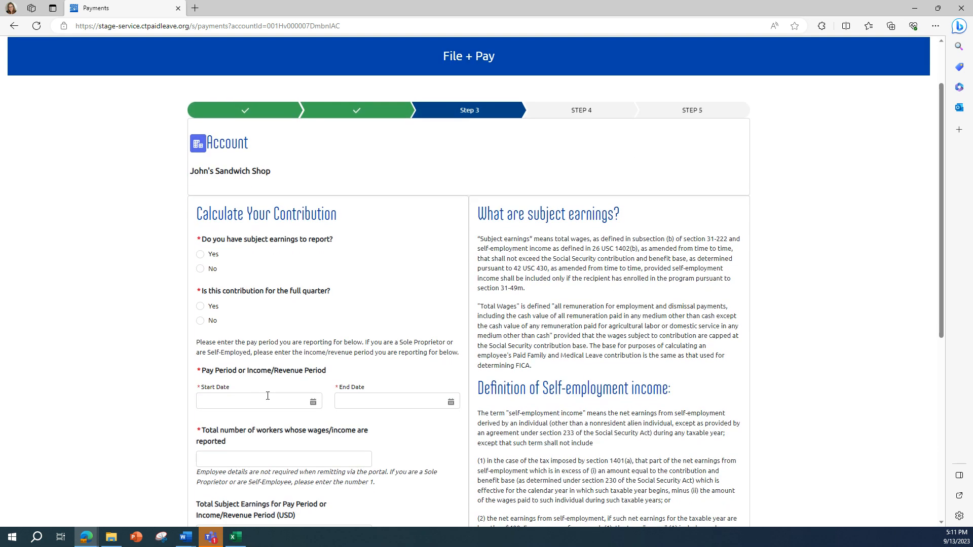
click(203, 255)
drag(479, 209, 607, 361)
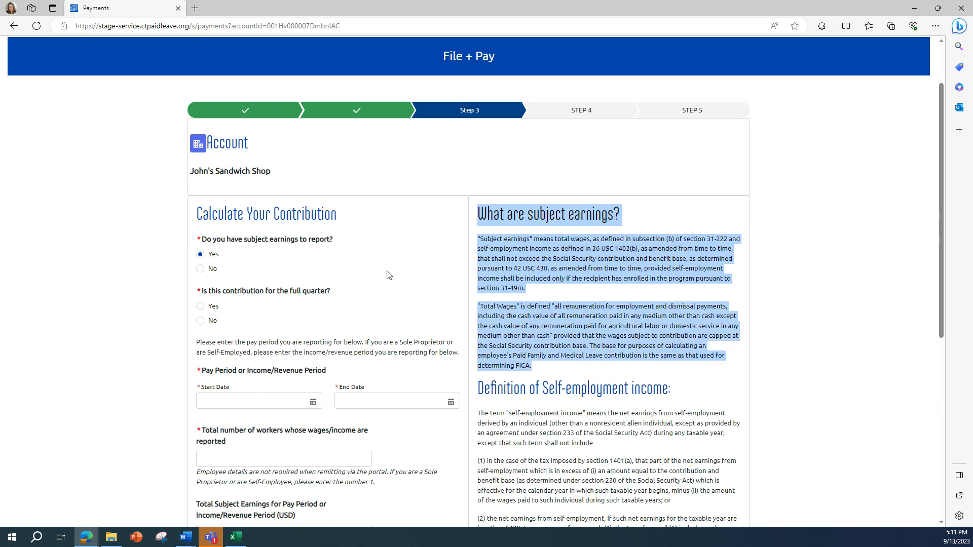
click(270, 314)
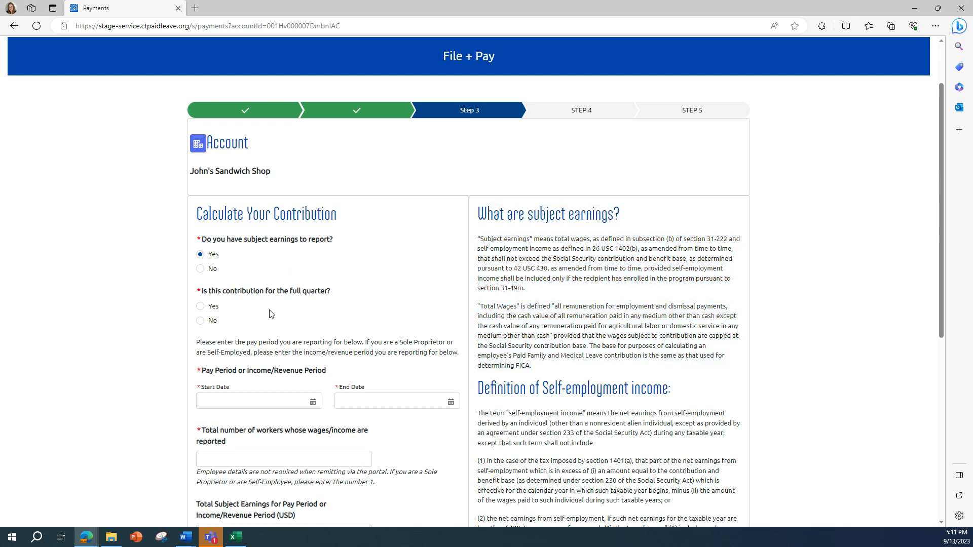
Answer Yes to a full-quarter contribution, giving pay period 4/1/2023 to 6/30/2023.
click(207, 305)
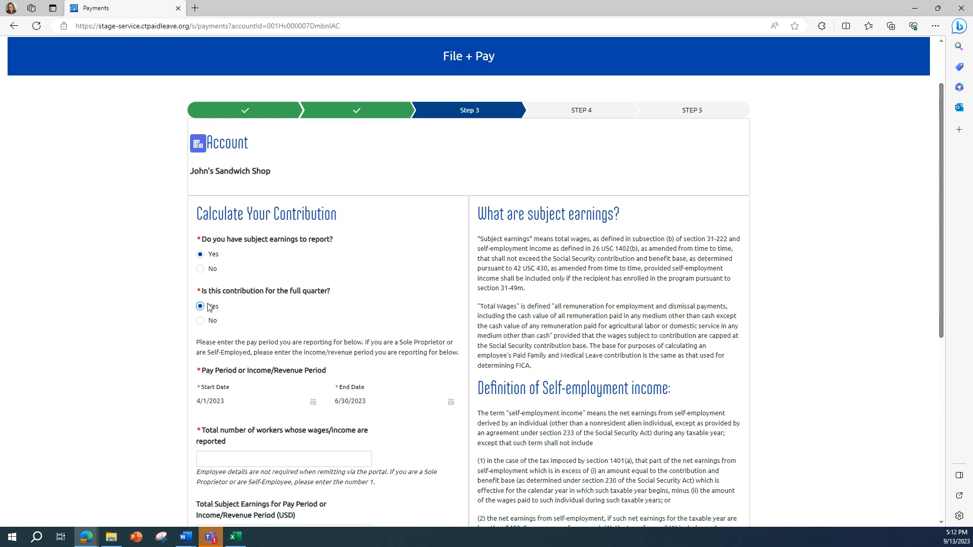
drag(198, 388, 379, 416)
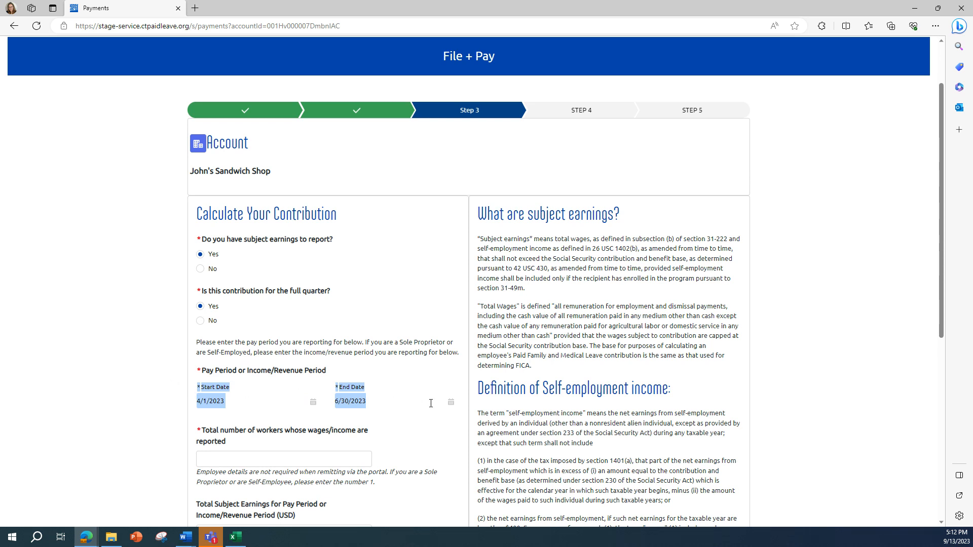
scroll(517, 398, up, 1)
scroll(514, 396, down, 1)
drag(474, 390, 687, 398)
scroll(391, 443, down, 1)
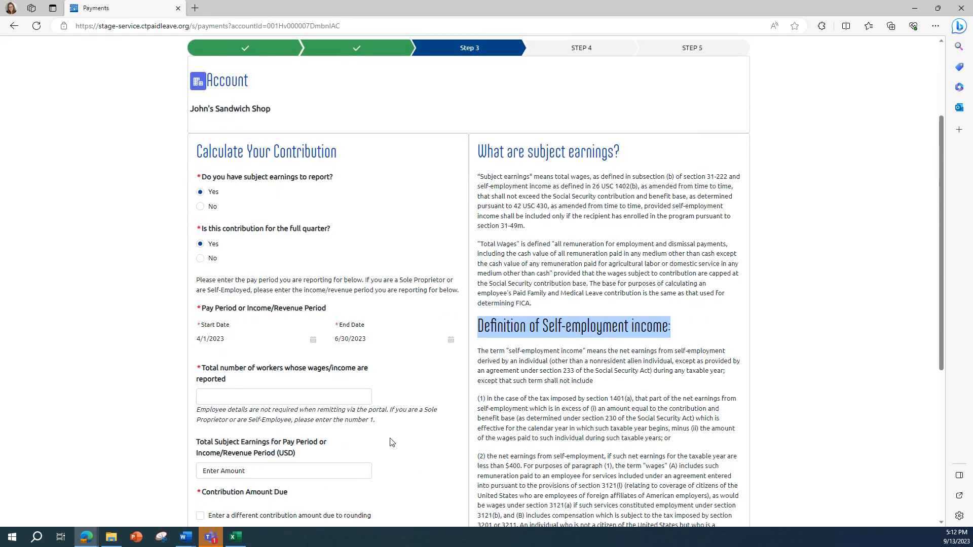
scroll(390, 443, down, 1)
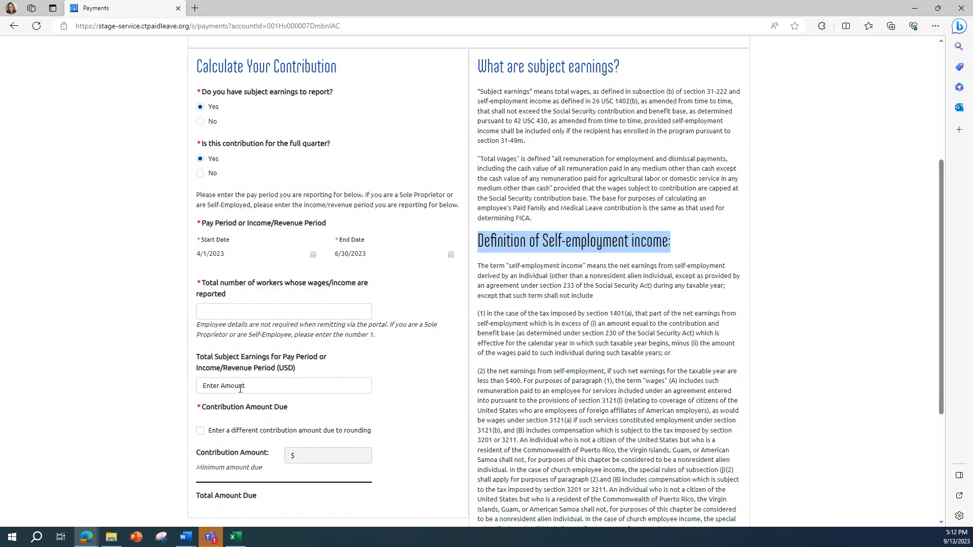
Enter 5 workers and $20,000.00 total subject earnings so the contribution calculates.
click(268, 312)
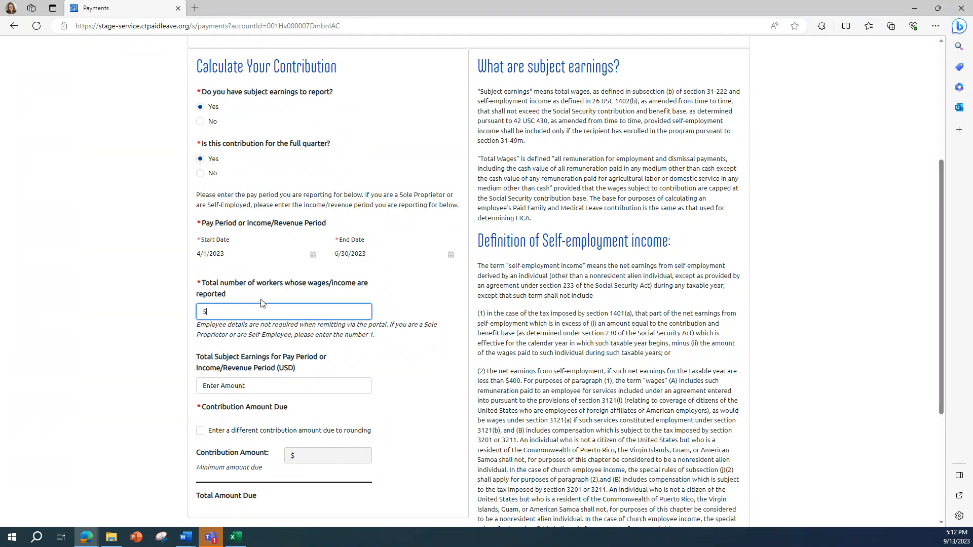
click(240, 386)
text(20000)
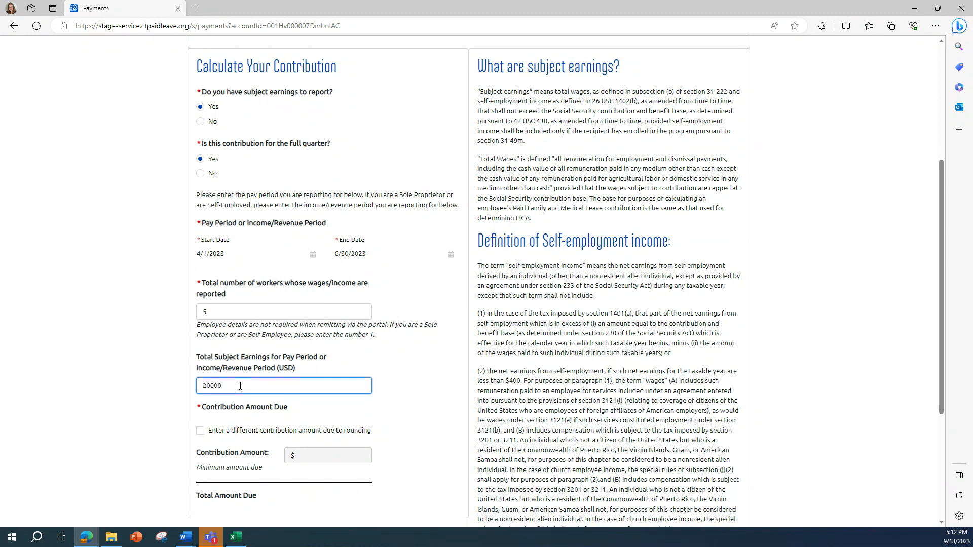
click(381, 420)
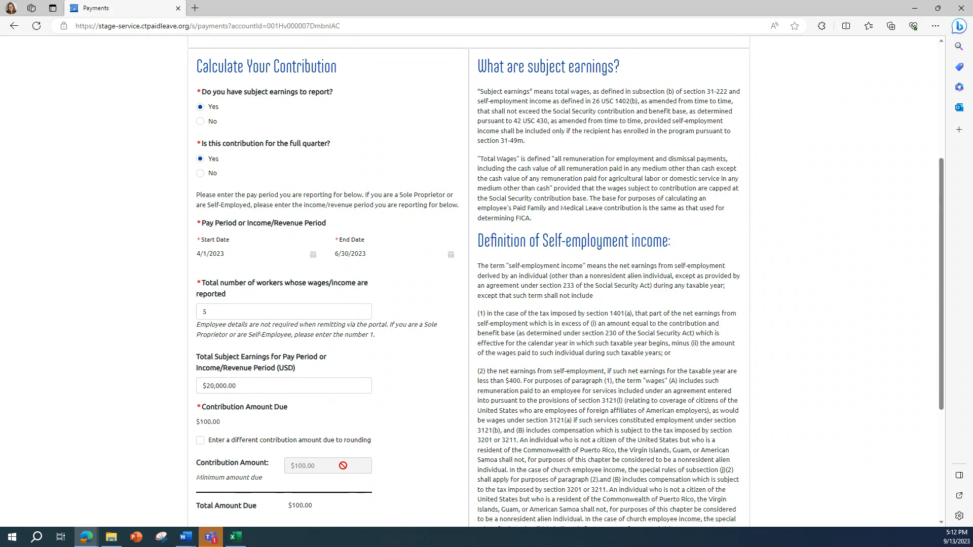
Leave the rounding adjustment unchecked, keeping the $100.00 contribution amount.
drag(196, 463, 272, 465)
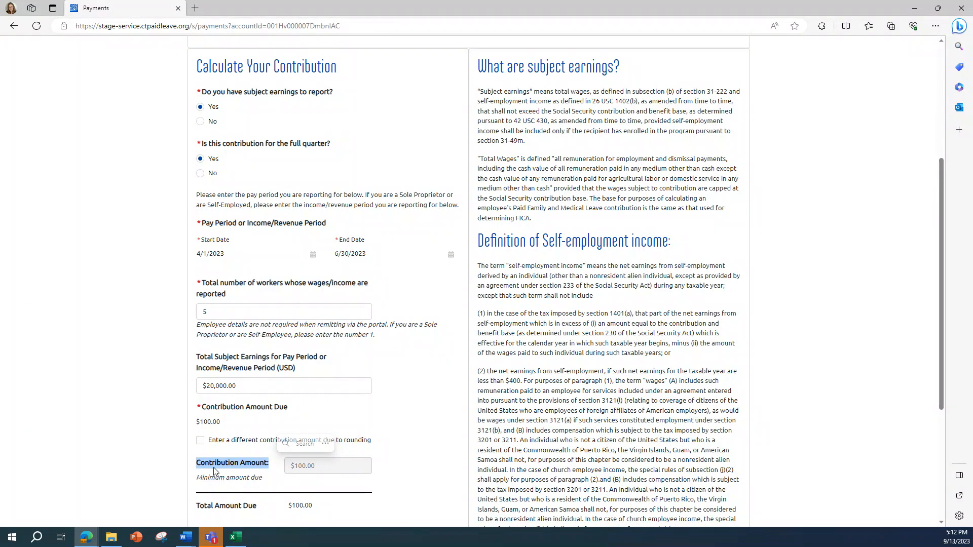
click(201, 441)
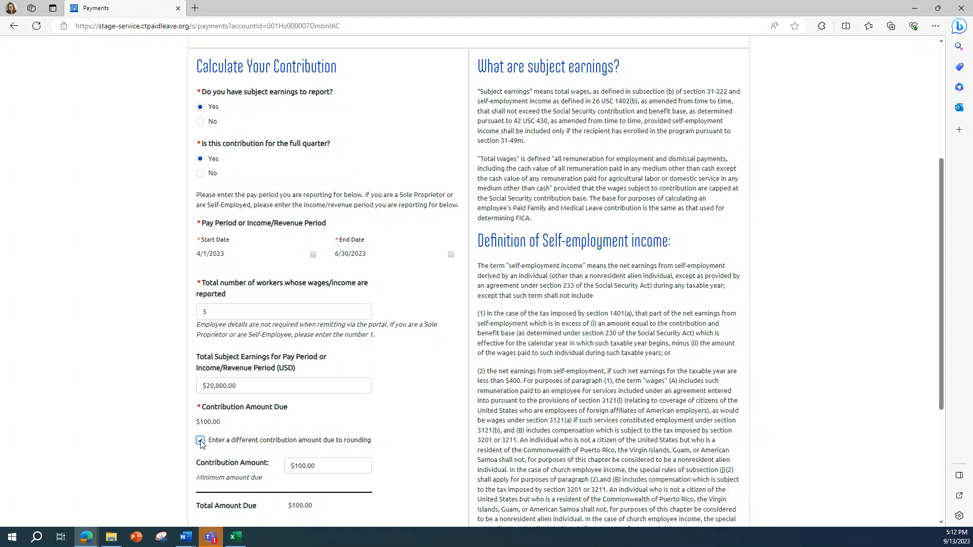
click(322, 467)
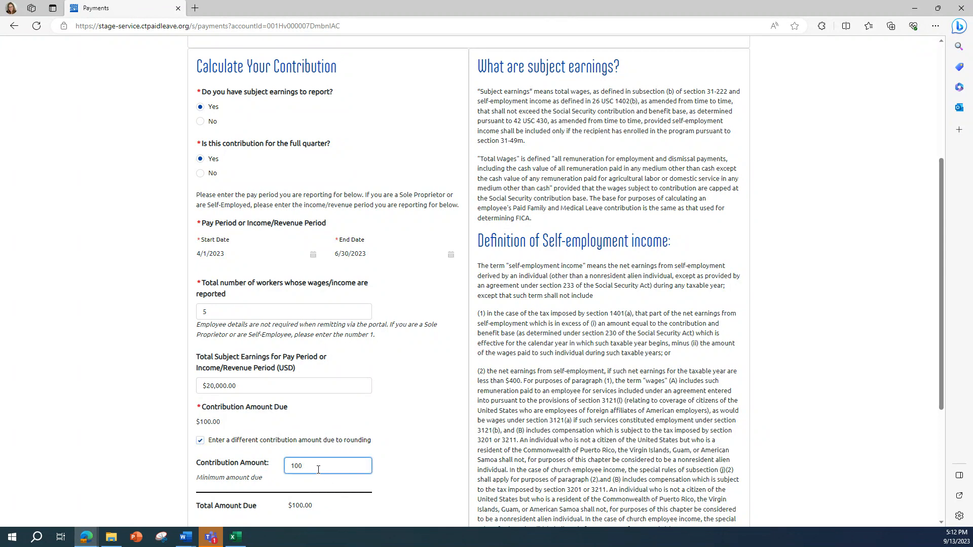
click(389, 475)
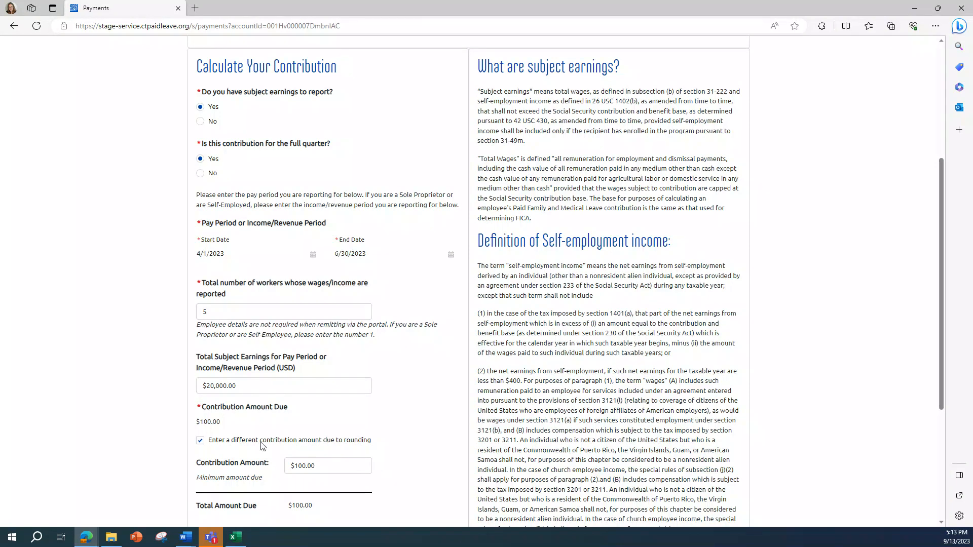
click(201, 441)
scroll(393, 465, down, 1)
scroll(391, 465, down, 3)
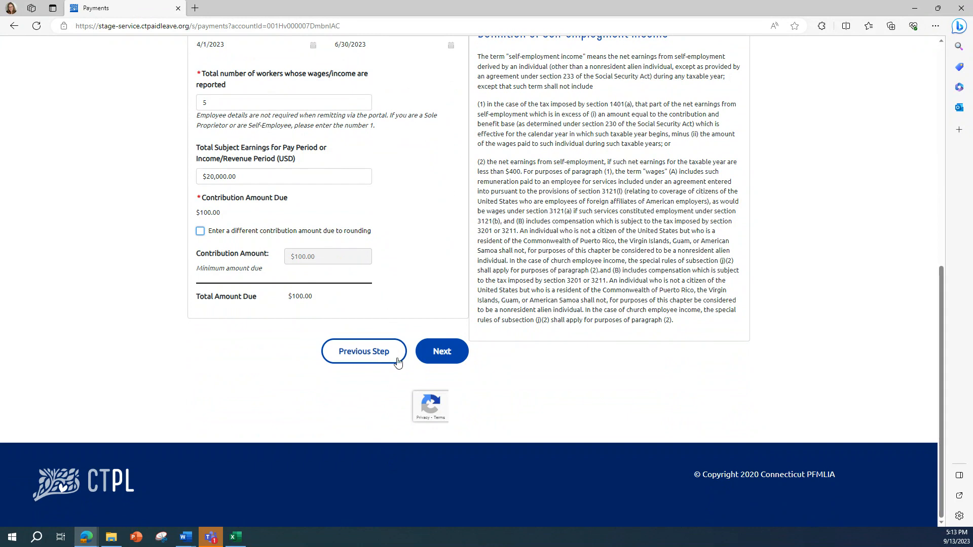
On the next step, report 20000 total CT gross wages for 5 workers.
click(433, 361)
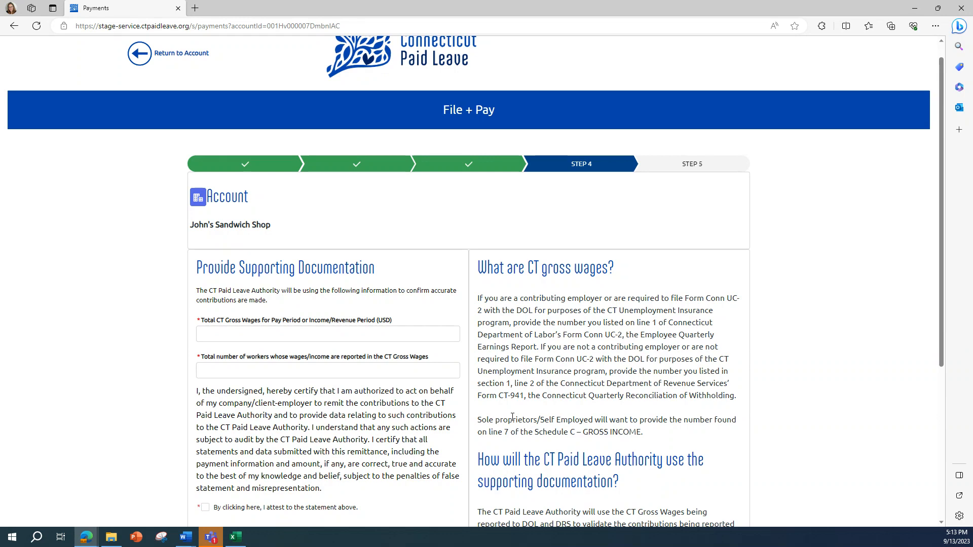
click(285, 334)
text(20000)
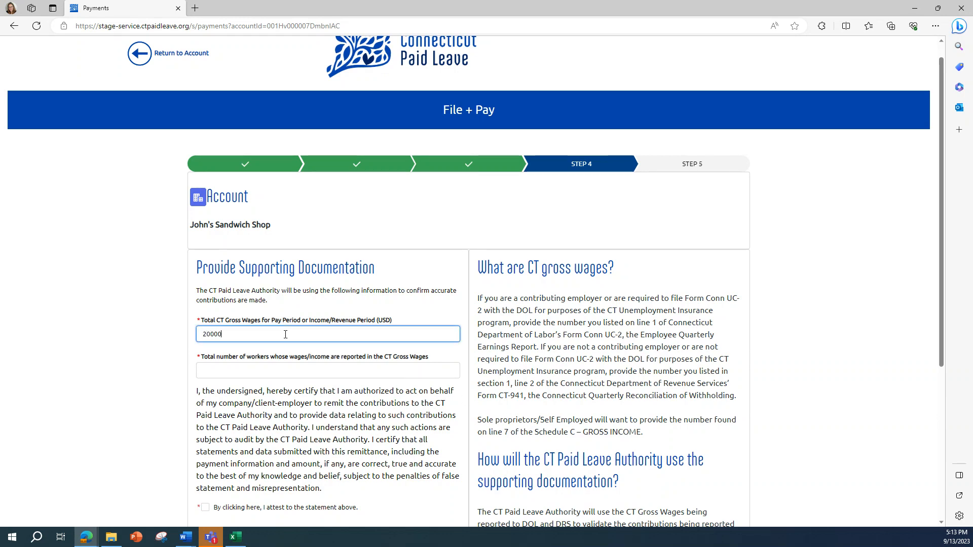
click(270, 370)
text(5)
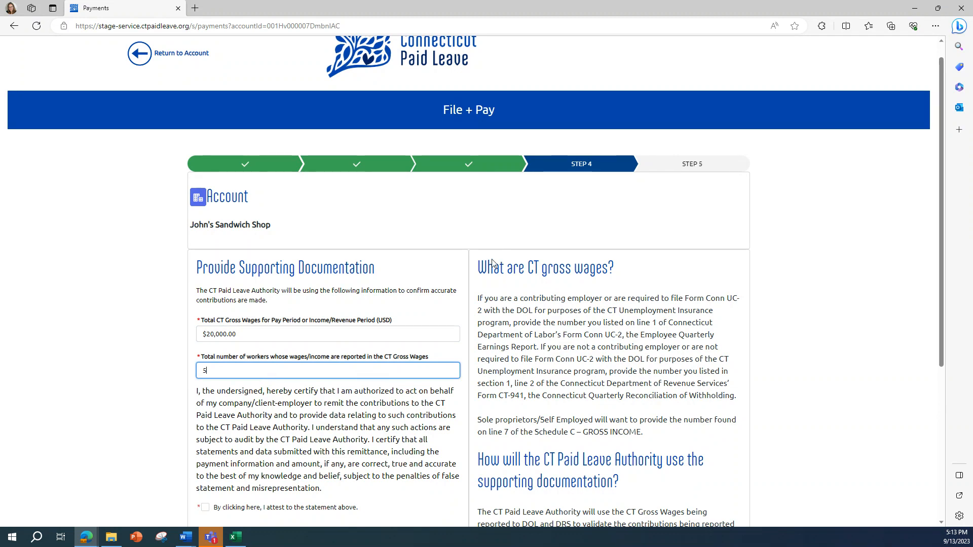
drag(488, 268, 614, 268)
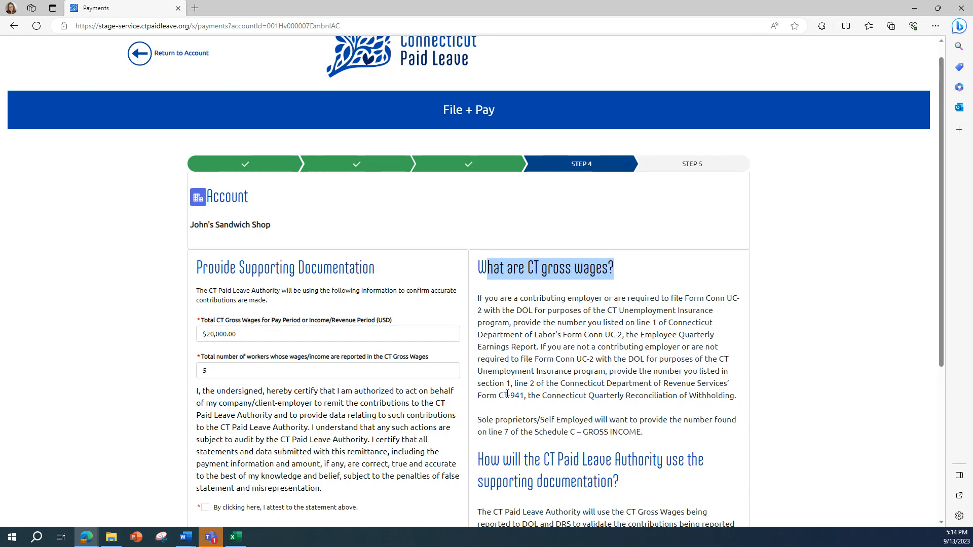
Attest to the certification statement and continue to Step 5 payment.
scroll(507, 401, down, 2)
scroll(354, 405, down, 2)
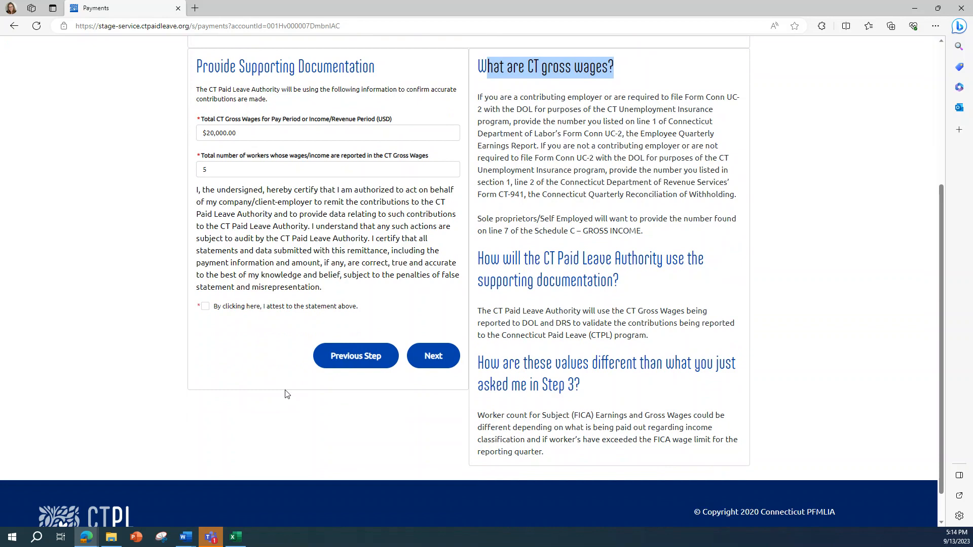
click(205, 308)
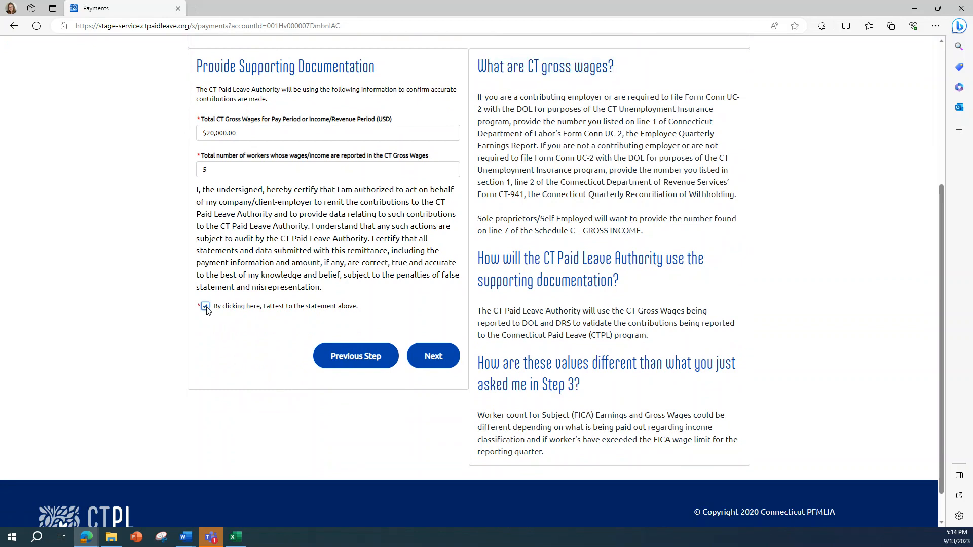
click(428, 365)
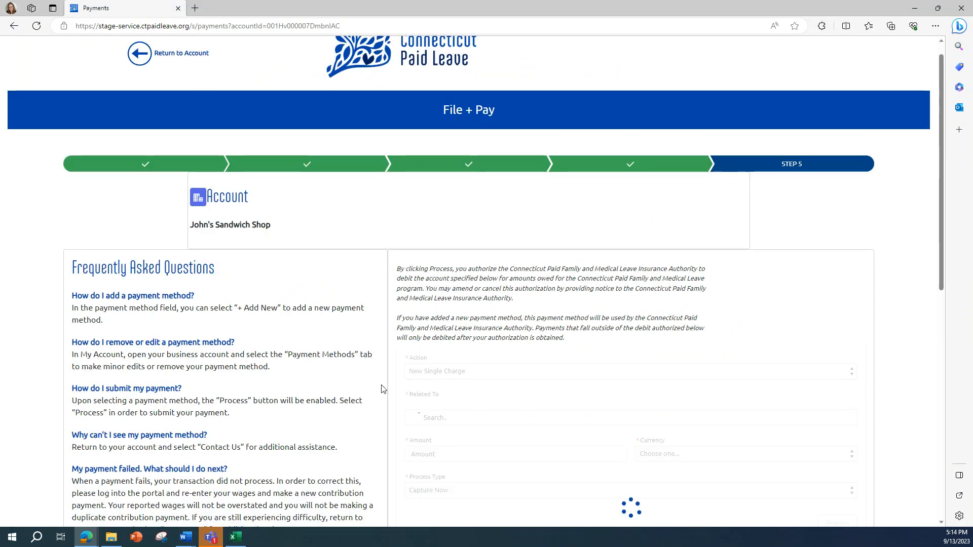
Choose '+ Add New' in the Payment Method dropdown to add a card.
scroll(375, 390, down, 2)
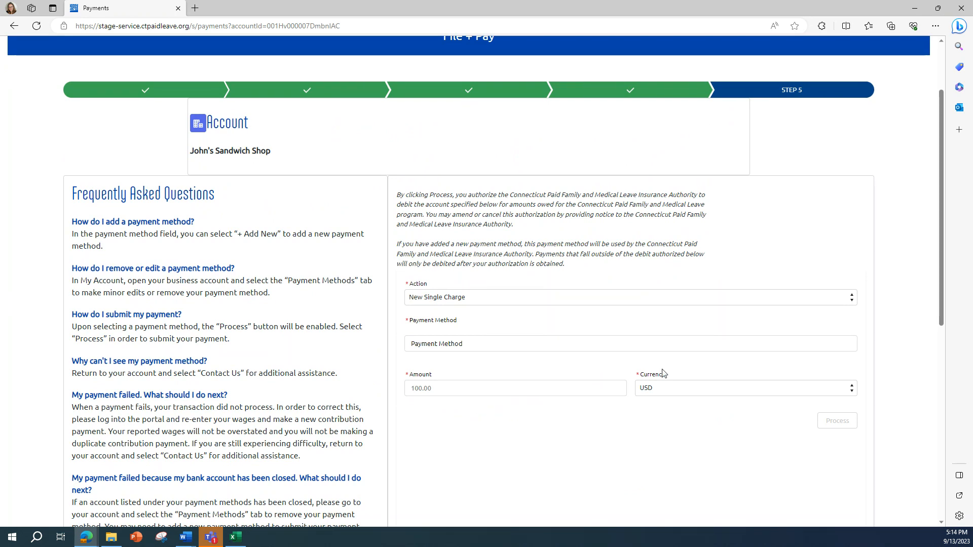
click(489, 345)
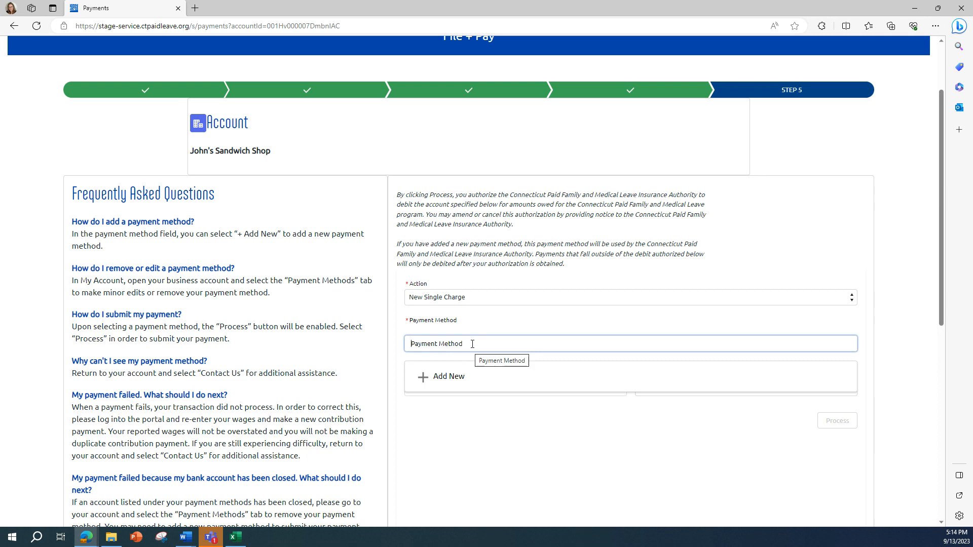
click(449, 377)
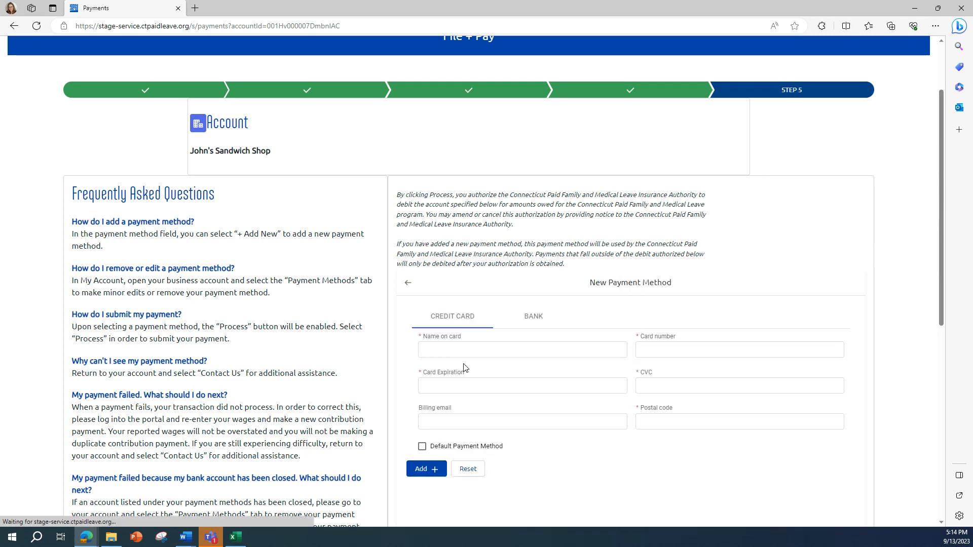
Enter the cardholder's name, the card number and the card expiration date.
click(439, 349)
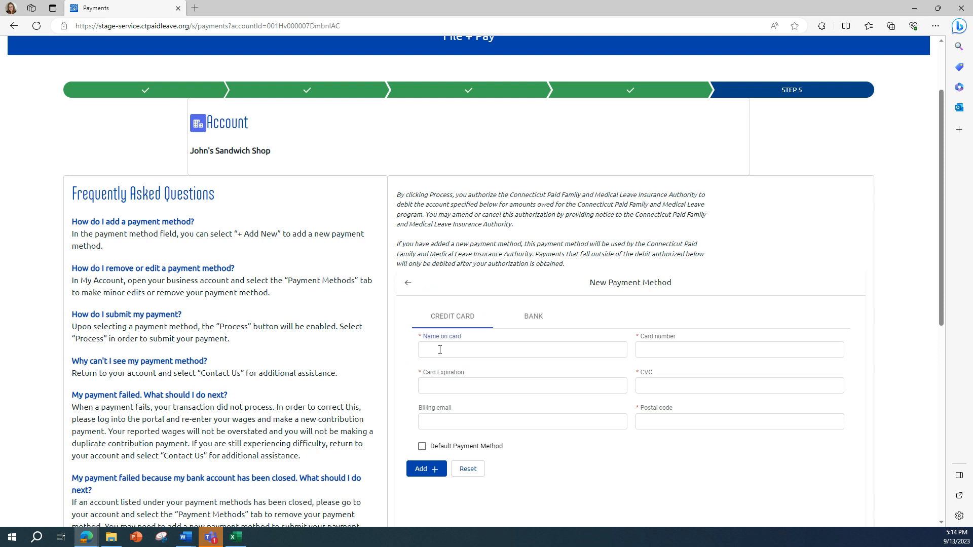
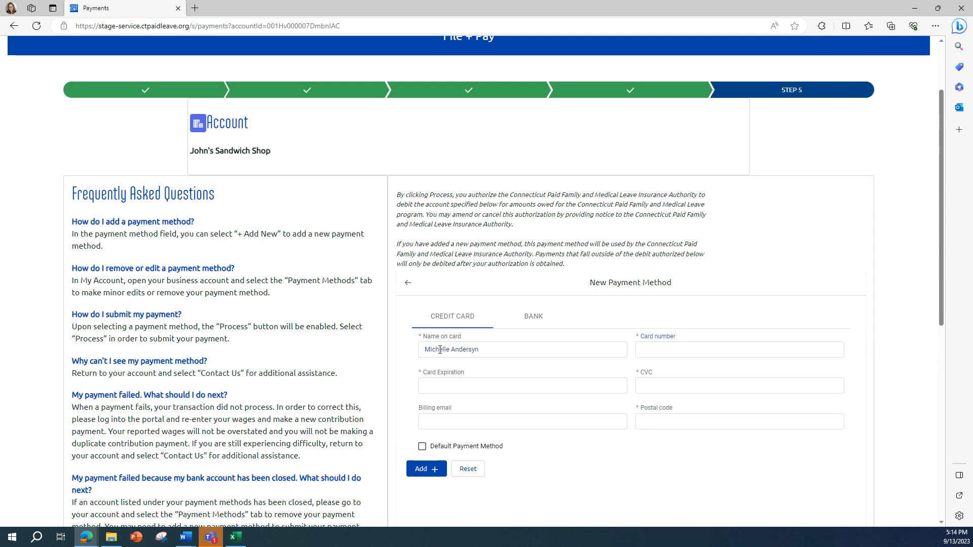
key(Tab)
text(4242 4242 4242 4242 424)
key(Tab)
text(04 / 2)
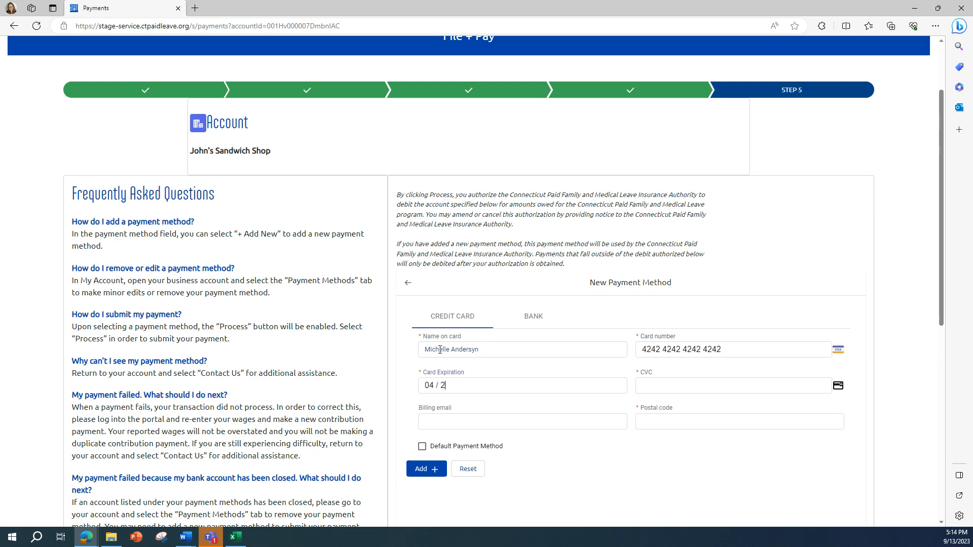
text(4)
key(Tab)
Fill in the CVC, billing email and postal code, then add the card.
click(669, 385)
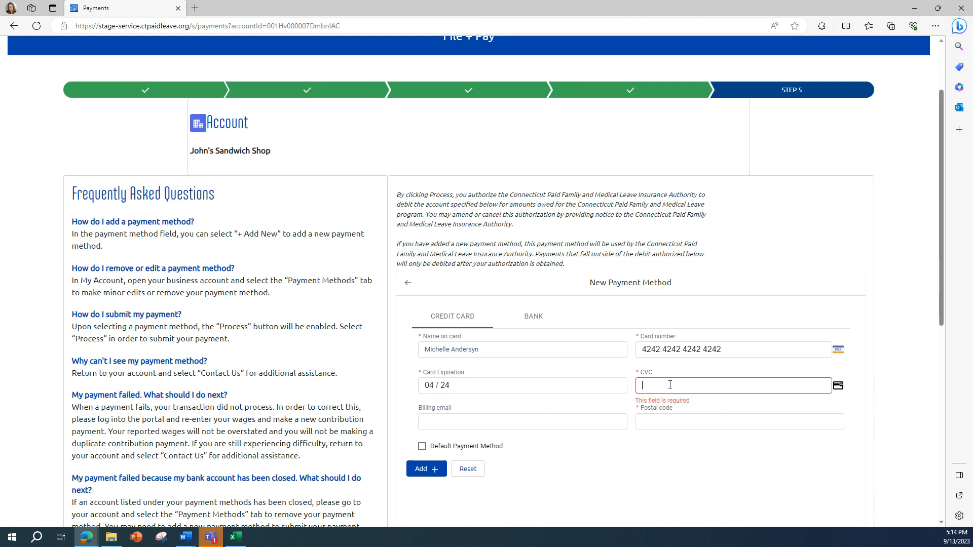
text(424)
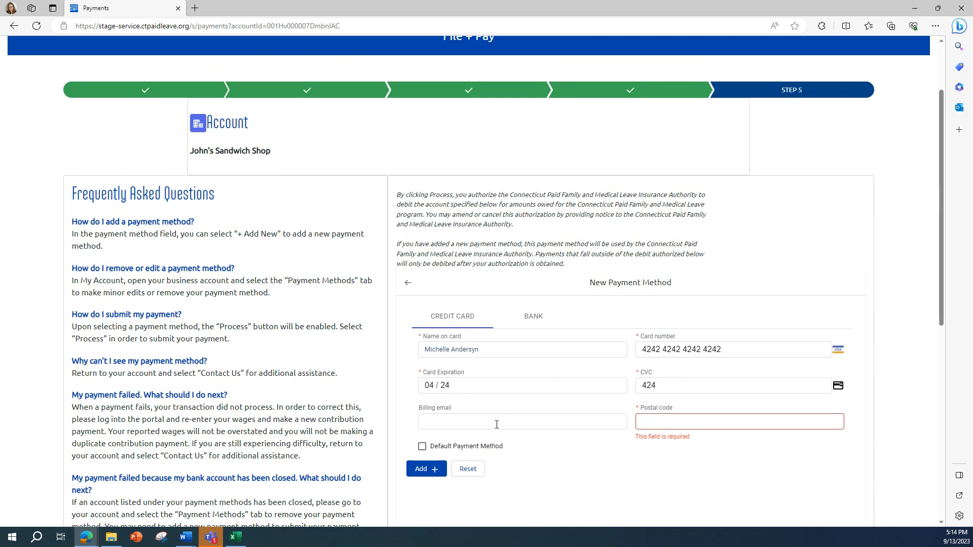
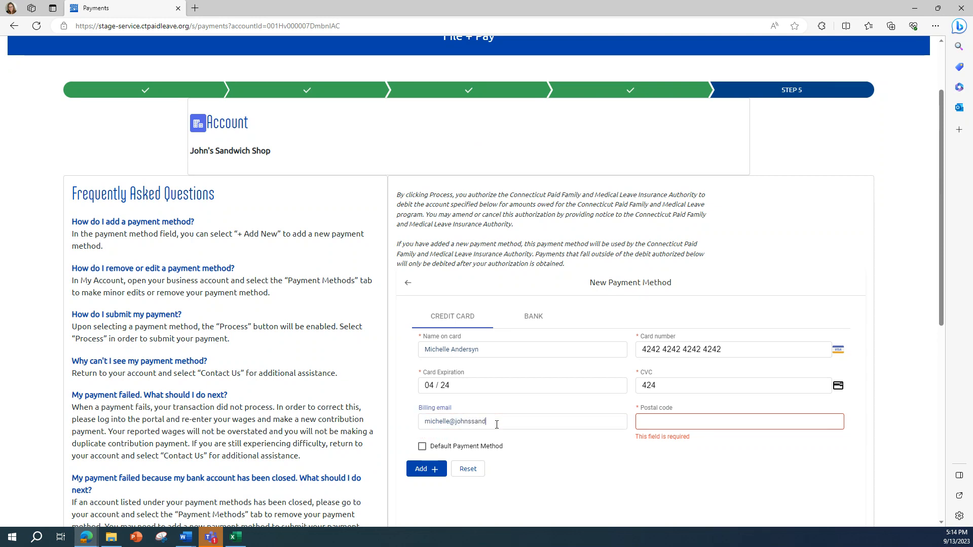
key(Tab)
text(00000)
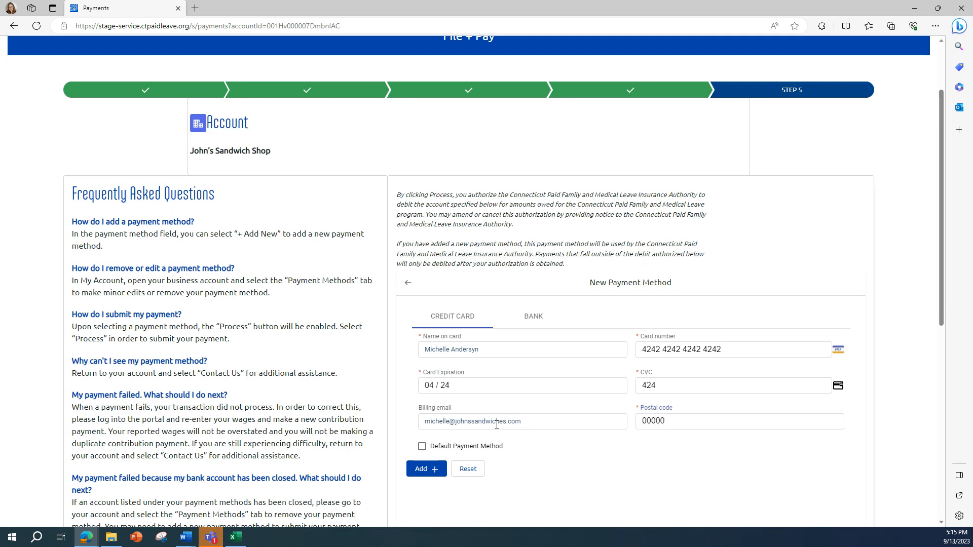
click(422, 470)
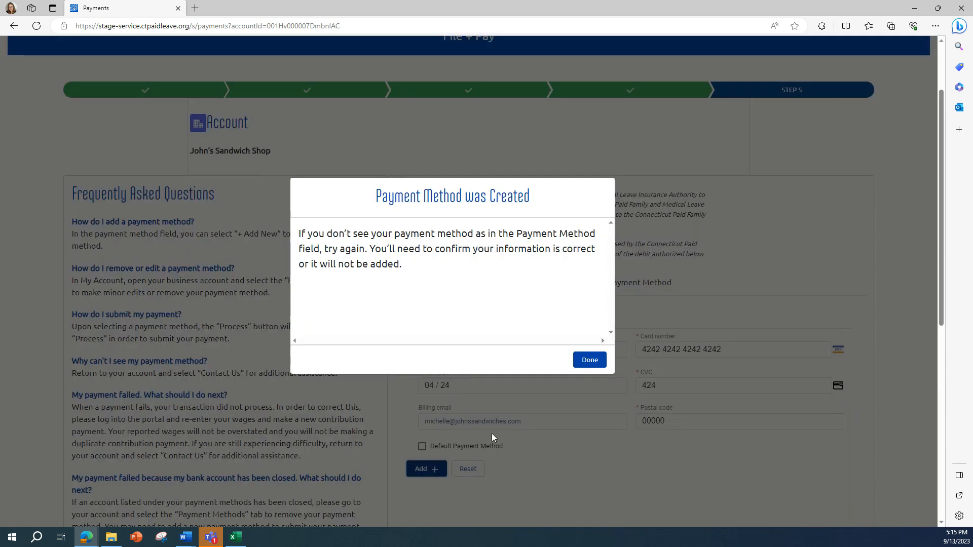
Pay the $100.00 contribution with the new card and view the transaction details.
click(588, 361)
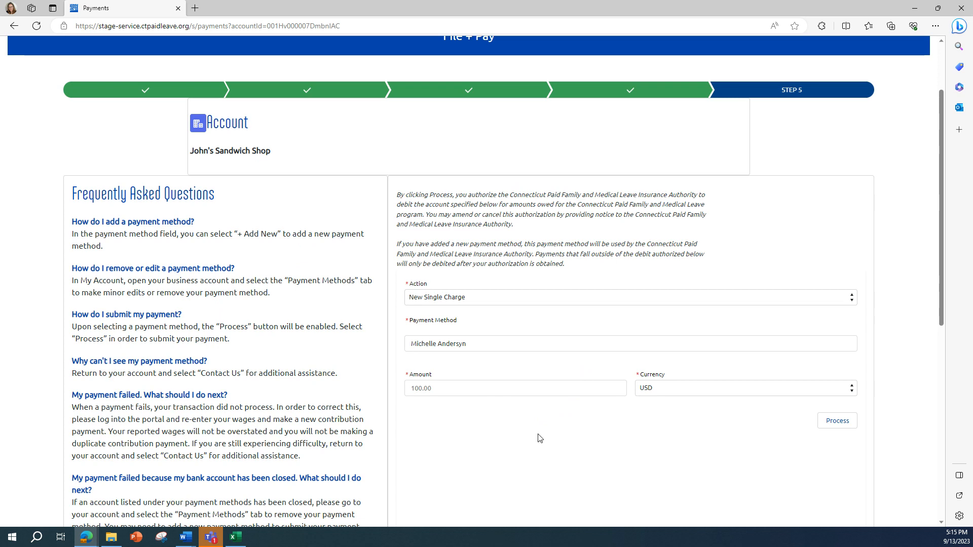
click(836, 426)
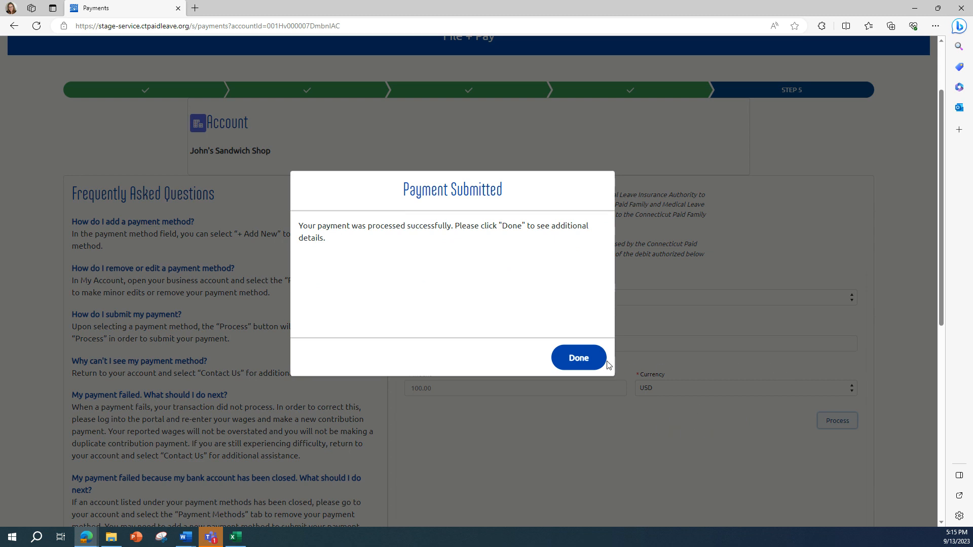
click(586, 358)
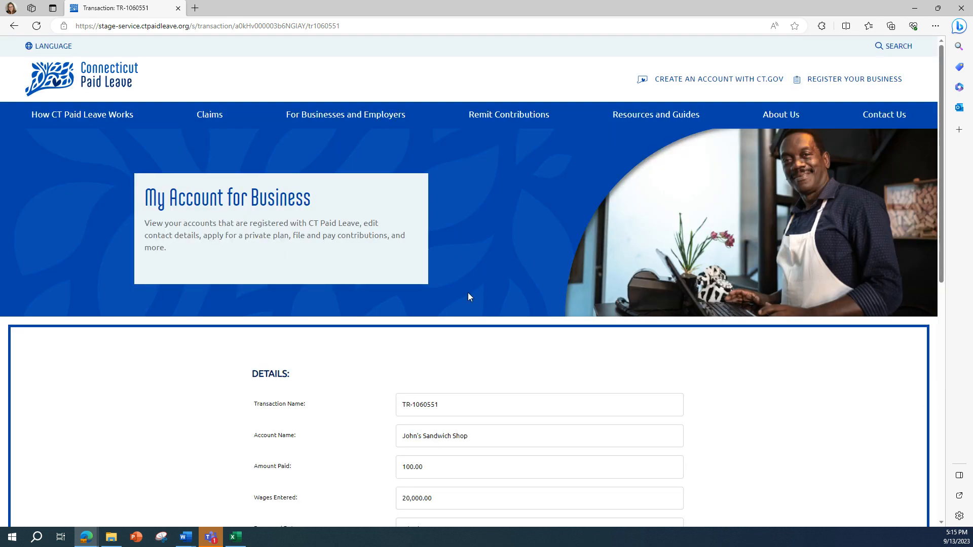
Go back to the business account page and confirm the $100.00 Q2 2023 (Apr 1–Jun 30) filing shows Complete.
scroll(468, 296, down, 3)
click(489, 419)
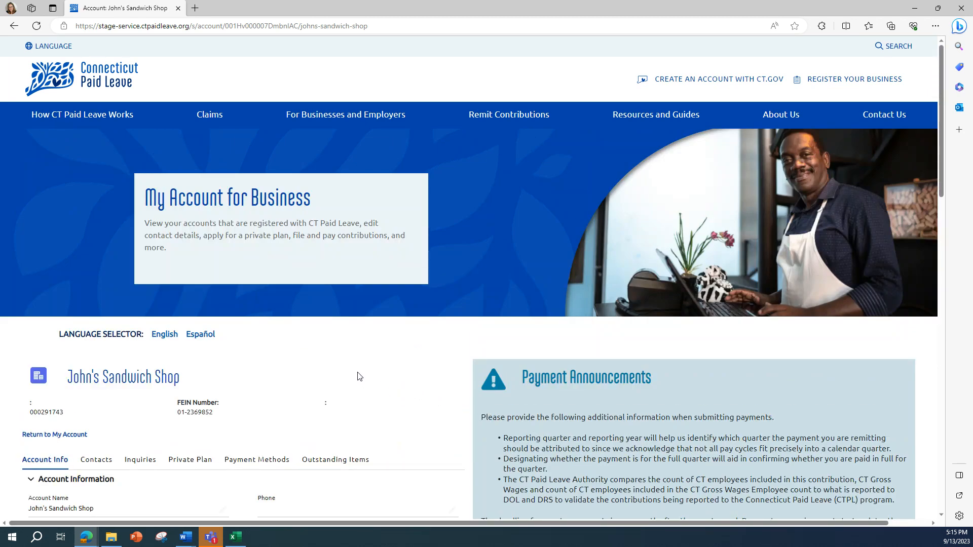
scroll(357, 376, down, 2)
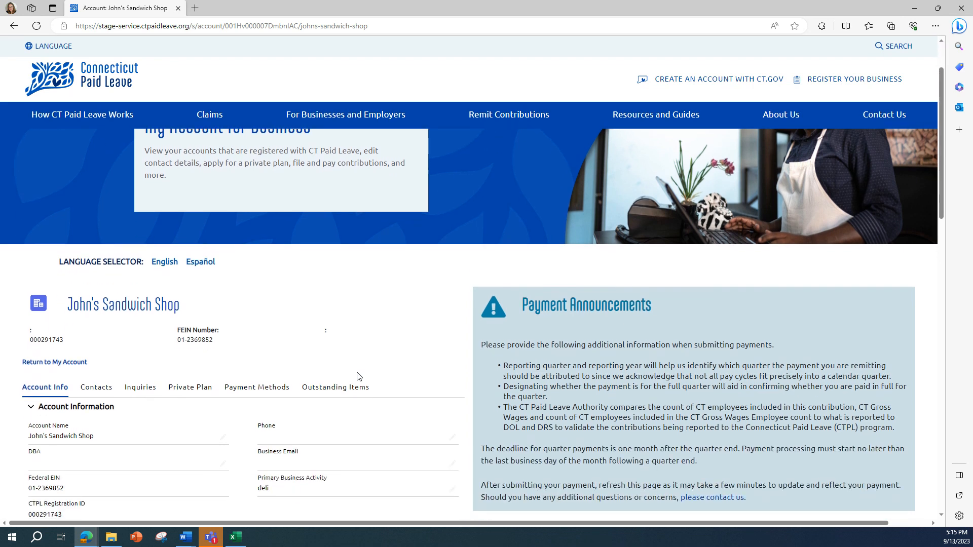
scroll(309, 416, up, 1)
scroll(307, 415, down, 3)
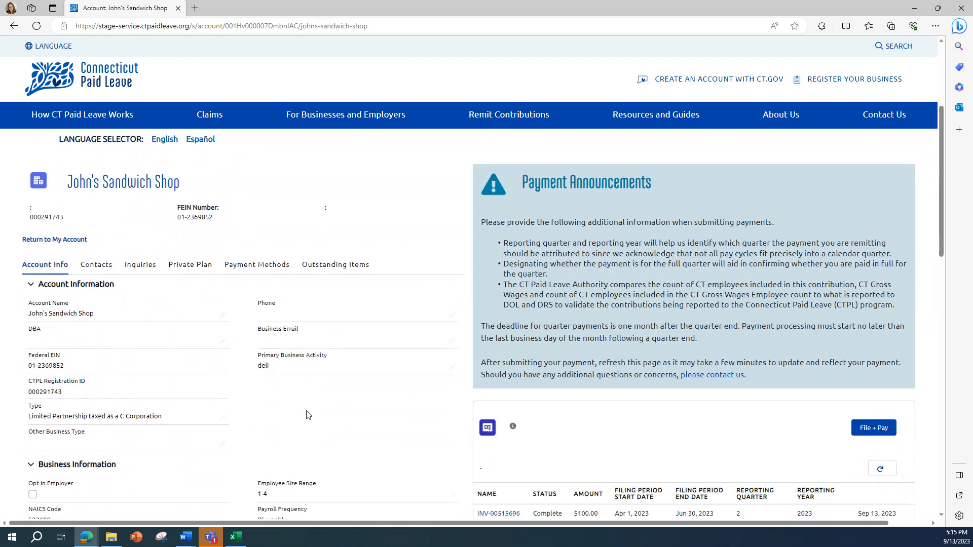
scroll(346, 435, down, 3)
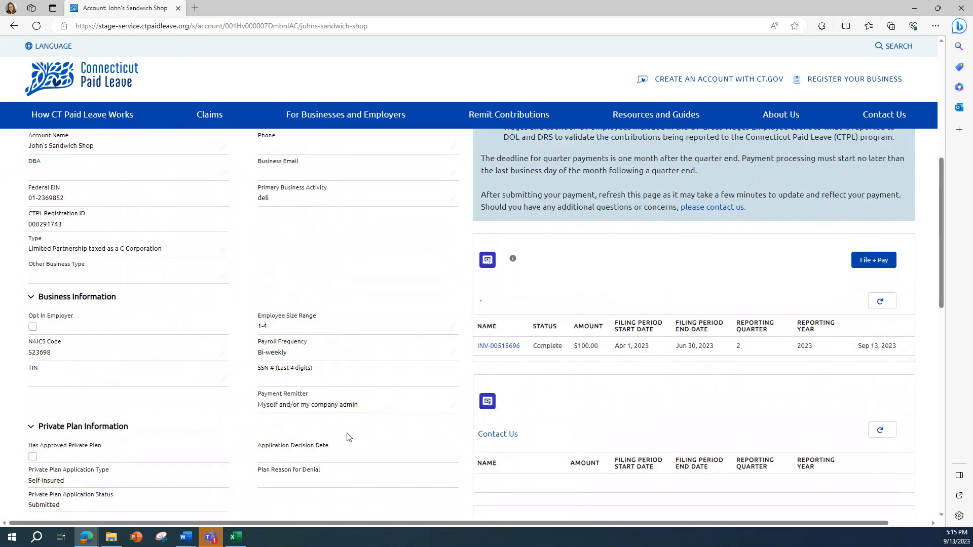